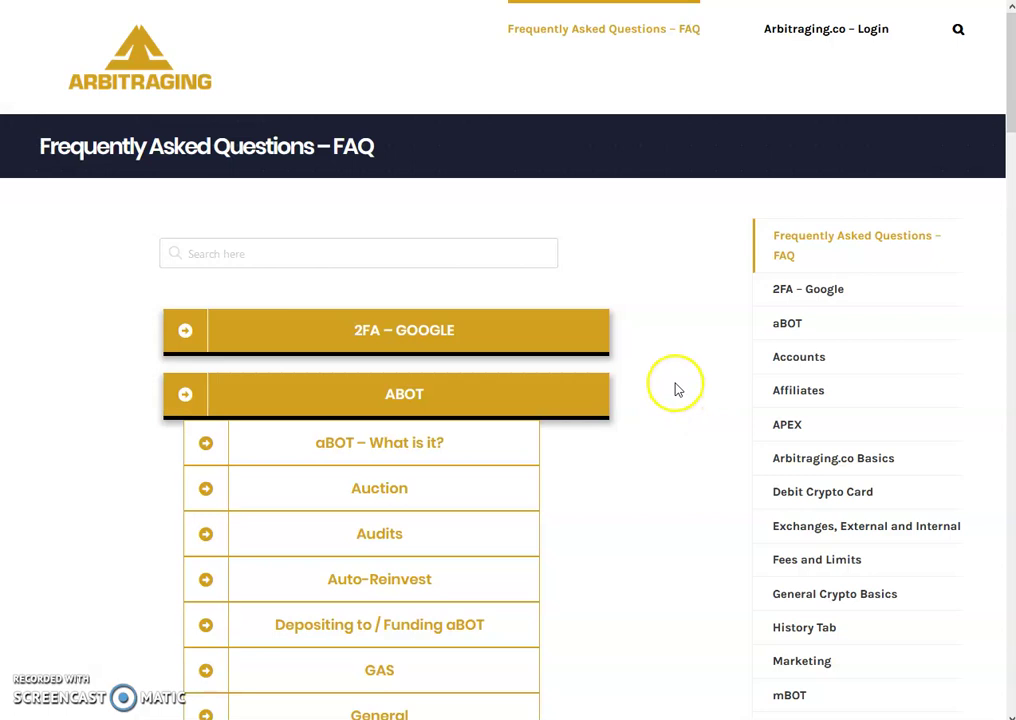
# - Scroll the FAQ page down until the APEX category and its APEX Basics topics appear
pyautogui.scroll(-8, 612, 406)
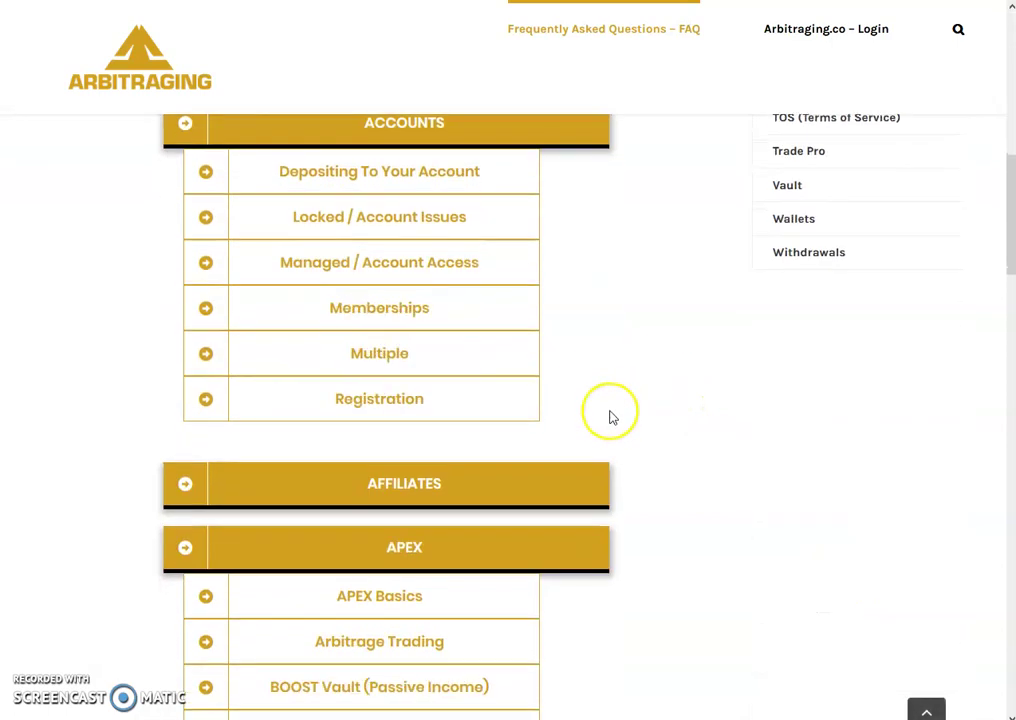
pyautogui.scroll(-2, 612, 416)
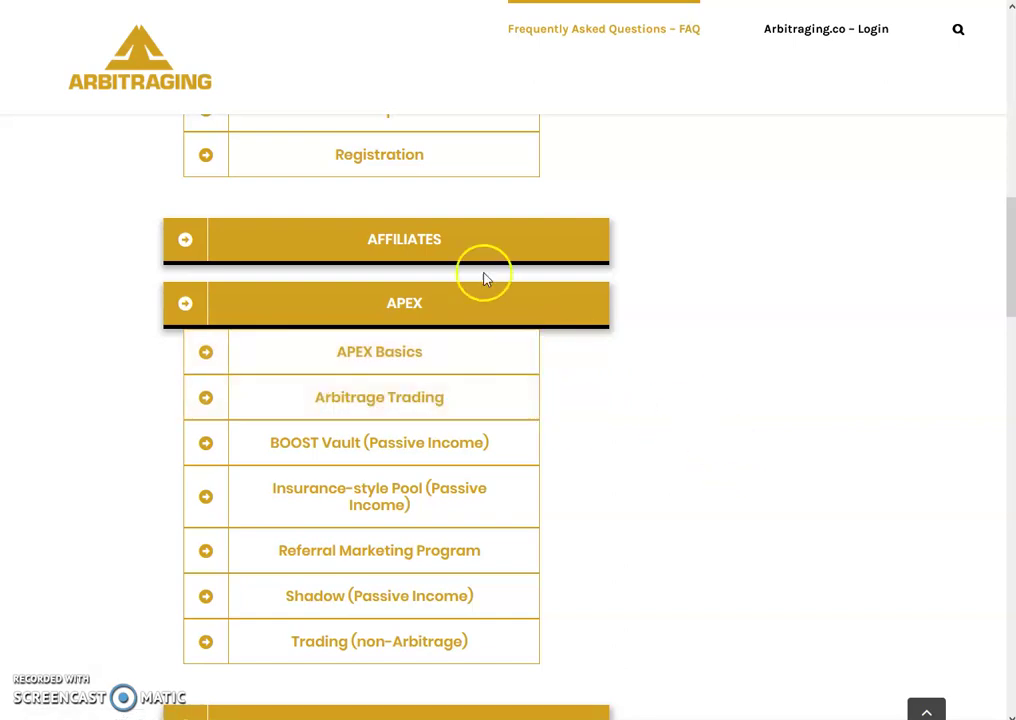
# - Open APEX Basics, expand and read the beta-testing guide, then go to the APEX trading screen
pyautogui.click(361, 344)
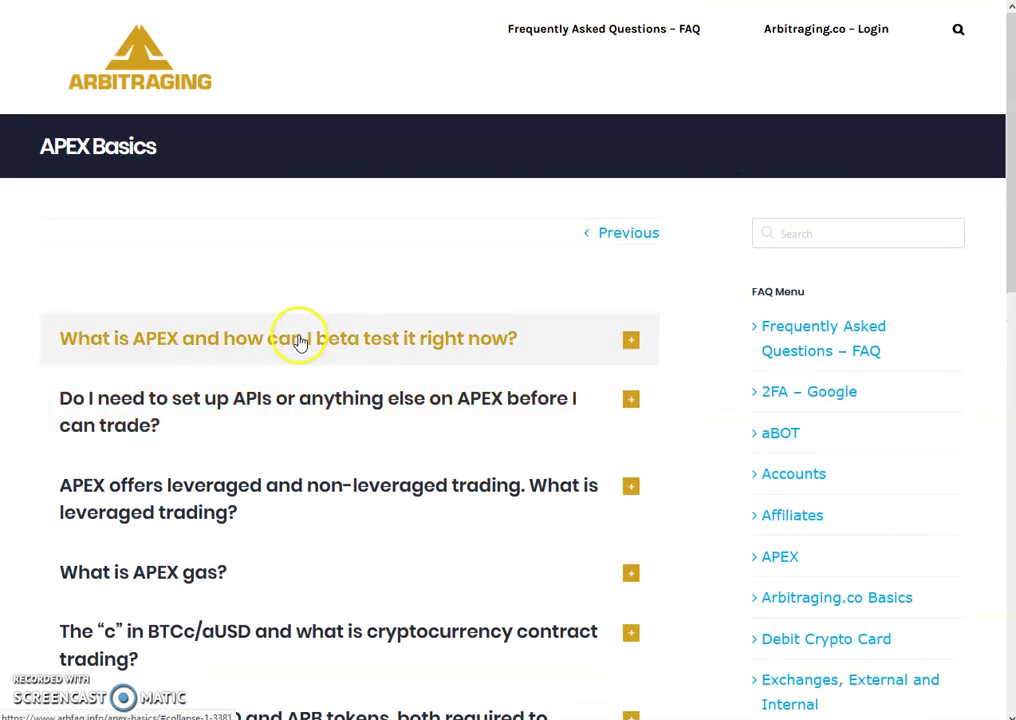
pyautogui.click(299, 341)
pyautogui.scroll(-5, 424, 397)
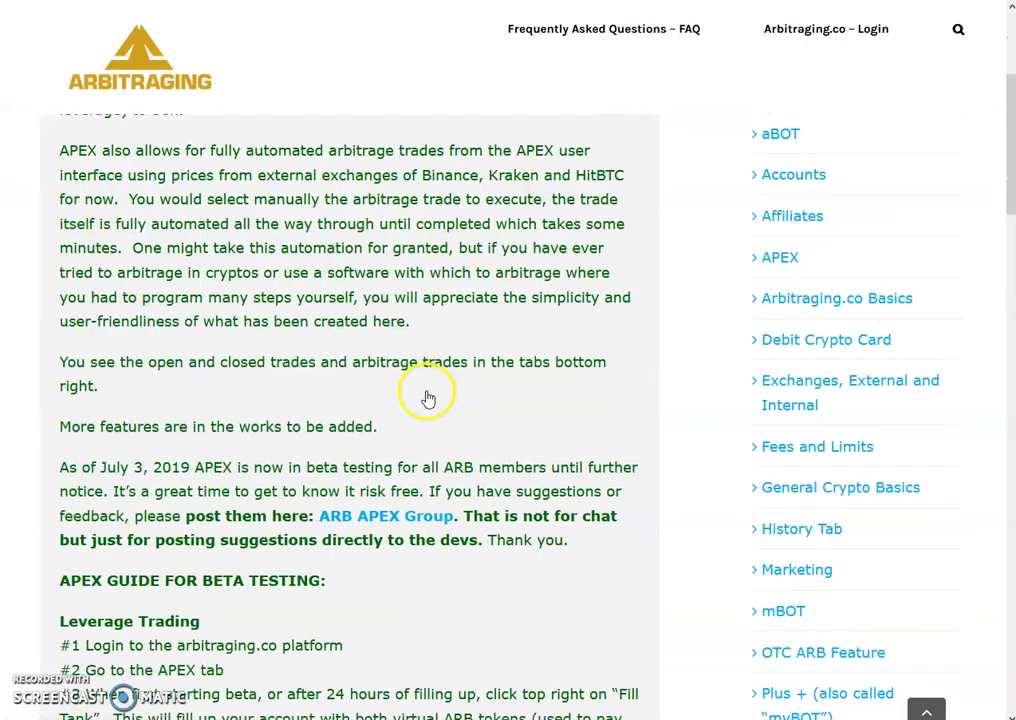
pyautogui.scroll(-4, 427, 398)
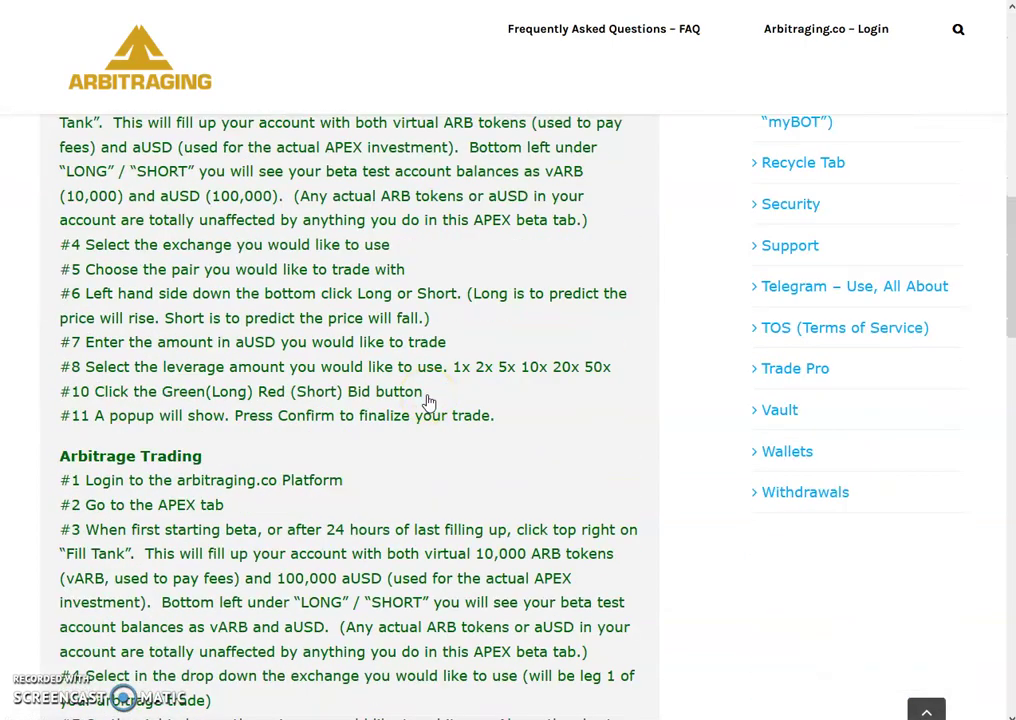
pyautogui.scroll(7, 428, 401)
pyautogui.scroll(-3, 311, 402)
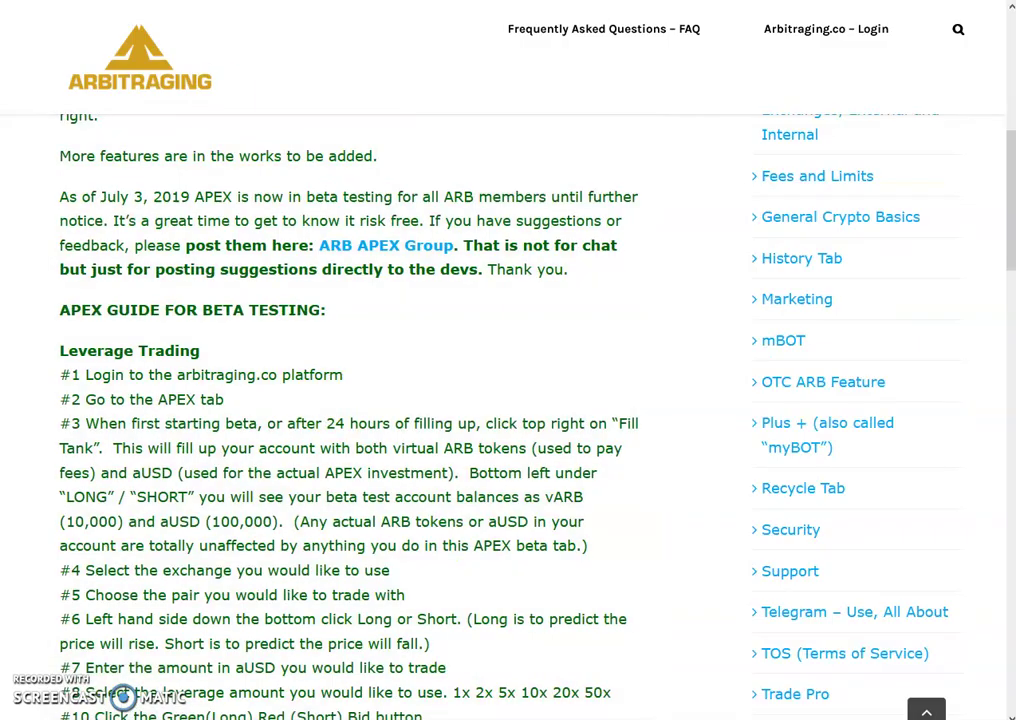
pyautogui.hotkey('ctrl', 'Tab')
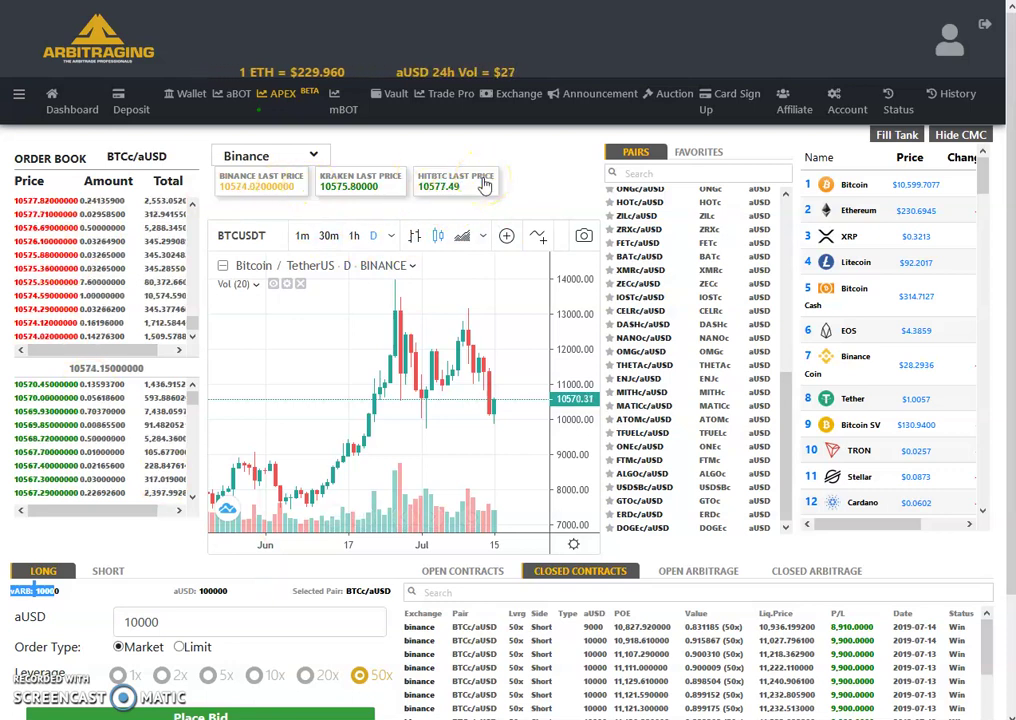
# - Focus the 10000 aUSD order amount, then collapse and reopen the FAQ's beta-testing answer
pyautogui.click(315, 614)
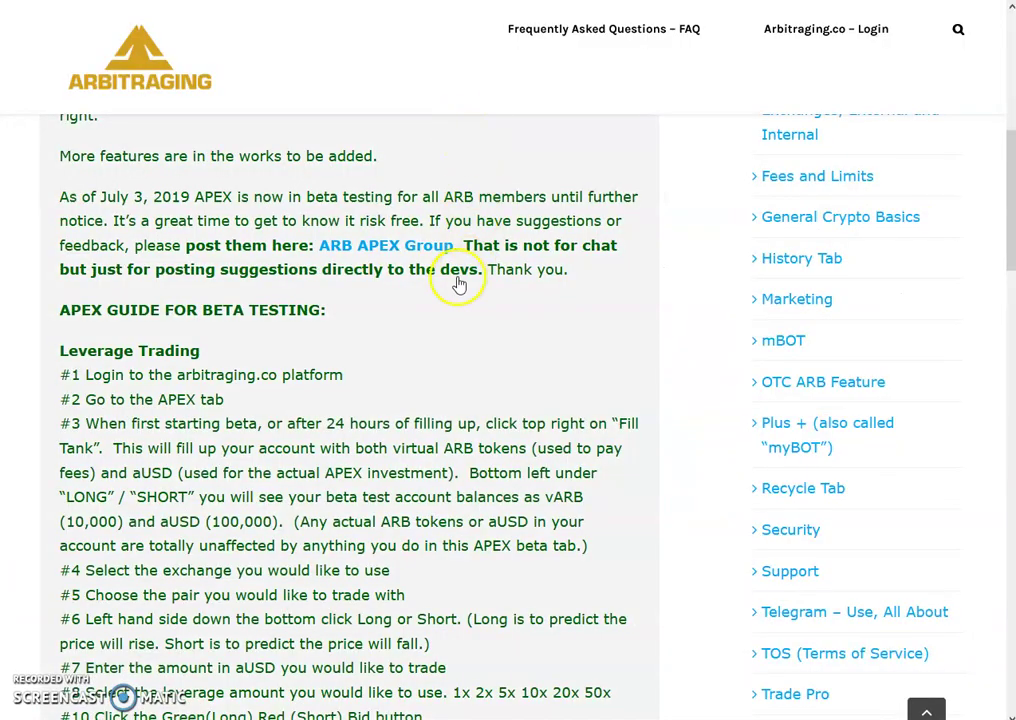
pyautogui.scroll(5, 458, 285)
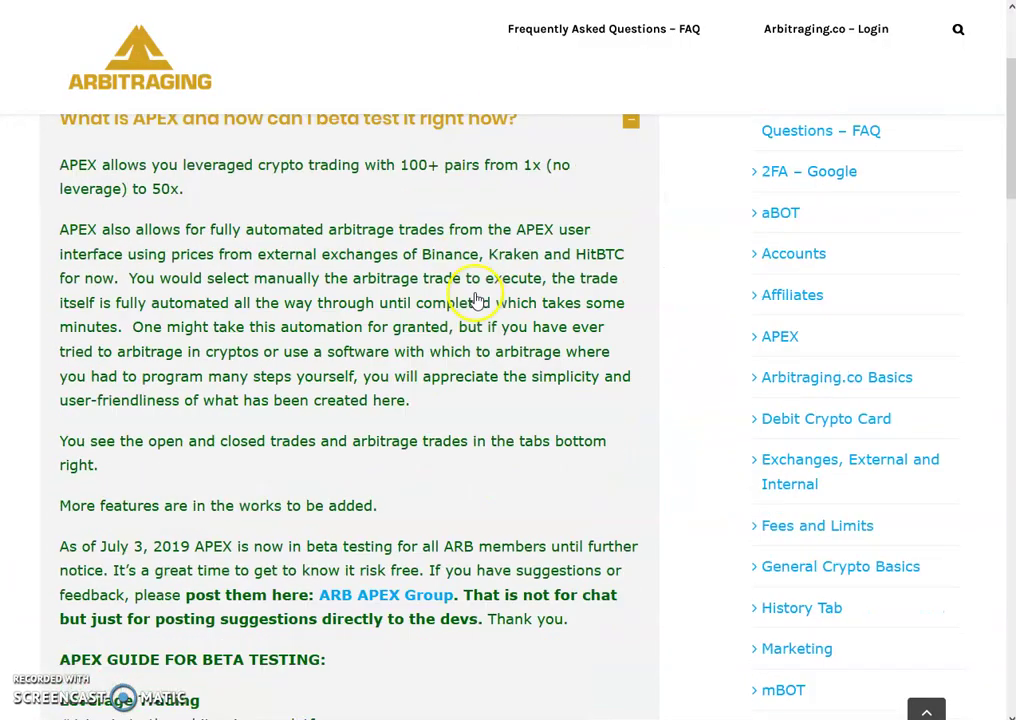
pyautogui.click(311, 172)
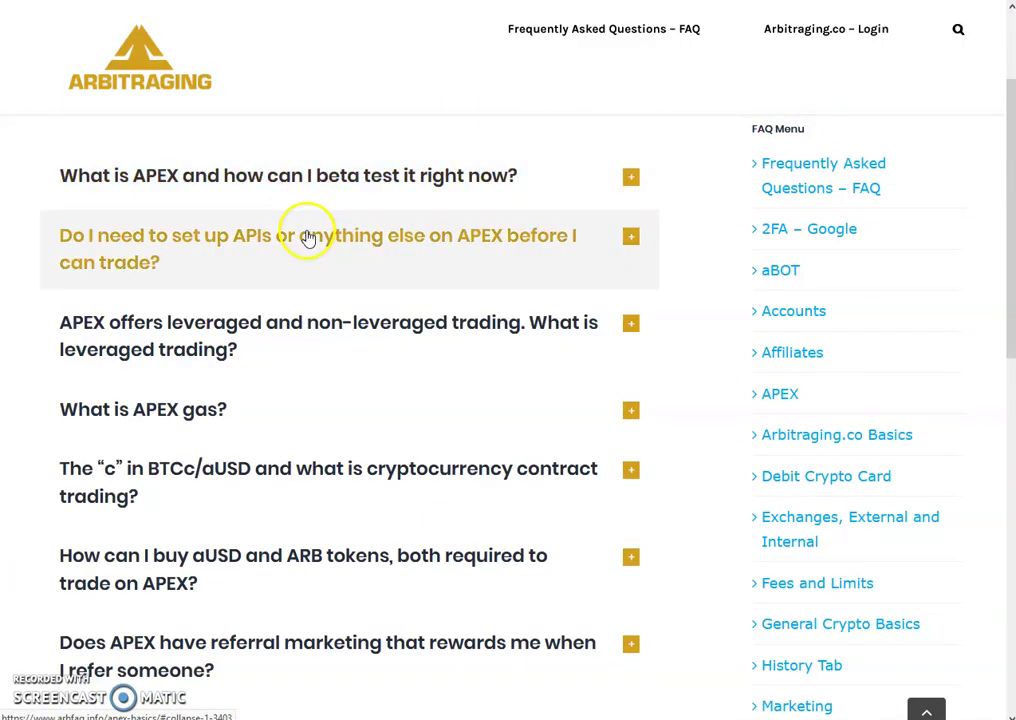
pyautogui.click(308, 180)
# - Read through the Leverage Trading and Arbitrage Trading guides, returning to the top of the answer
pyautogui.scroll(-8, 212, 485)
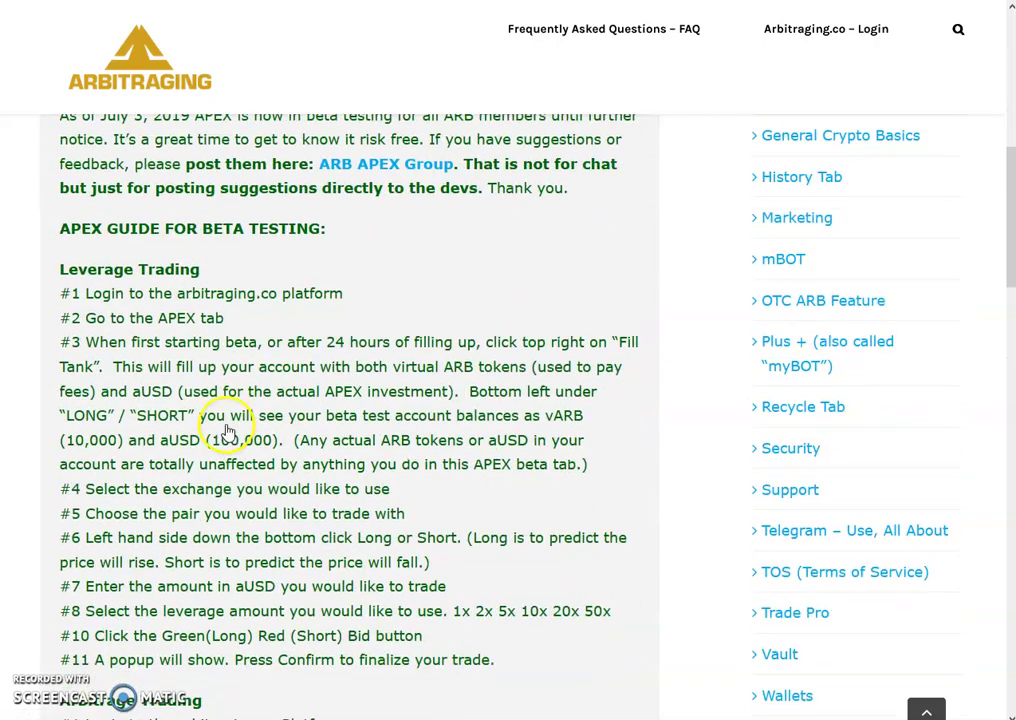
pyautogui.scroll(-5, 213, 293)
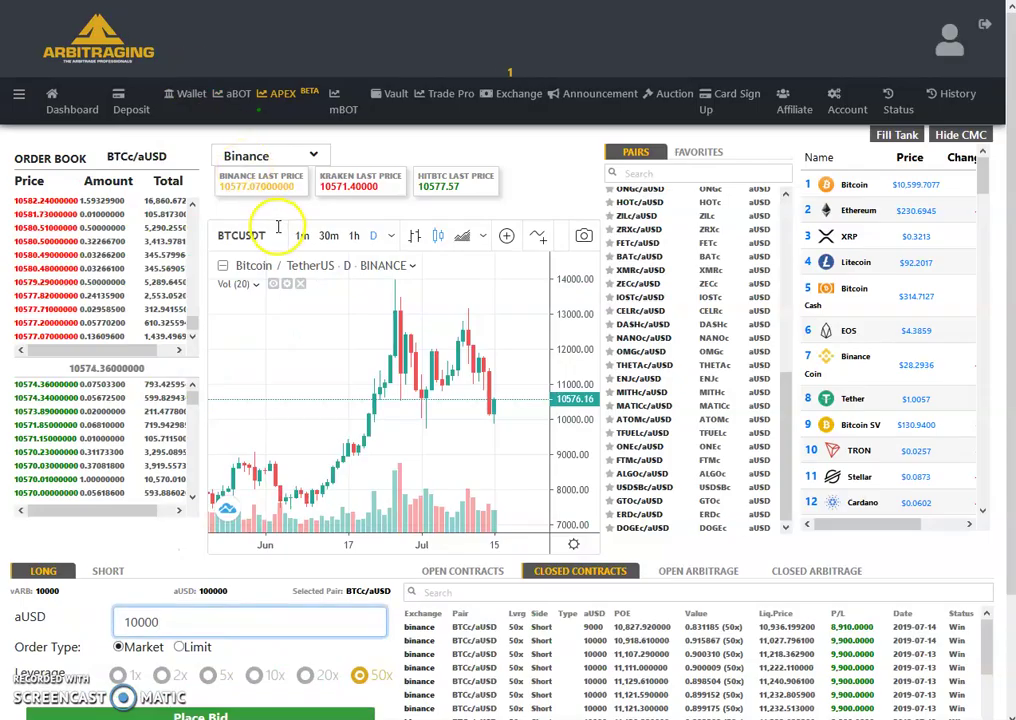
pyautogui.scroll(-3, 317, 272)
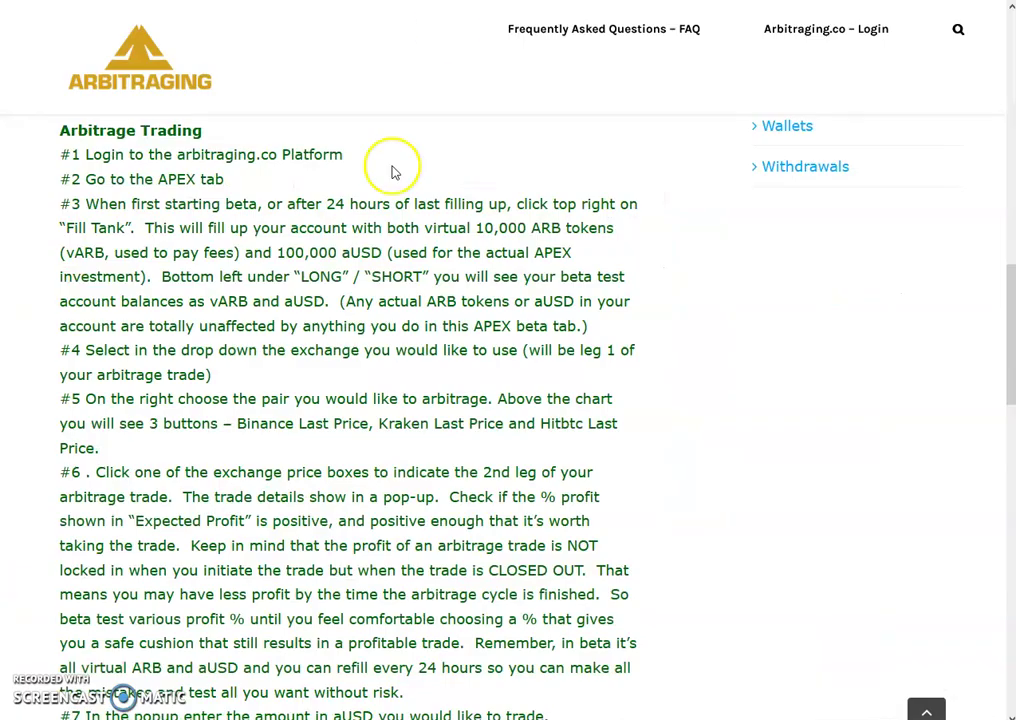
pyautogui.scroll(4, 262, 520)
pyautogui.scroll(10, 262, 520)
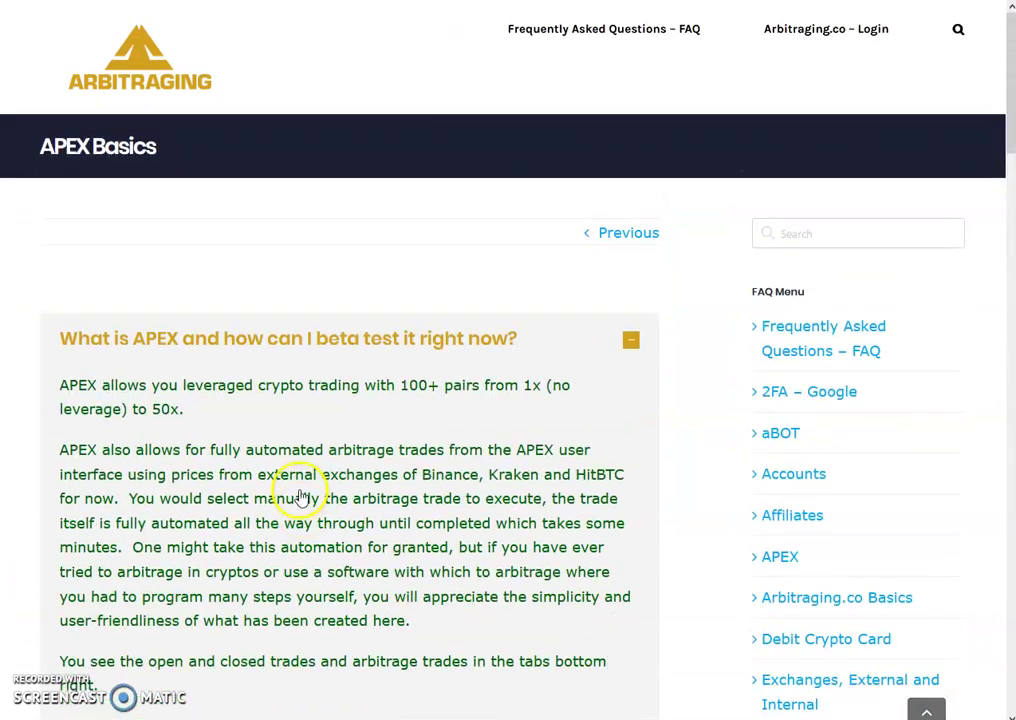
# - Collapse the 'What is APEX' beta-testing answer and scan the closed question list
pyautogui.click(262, 348)
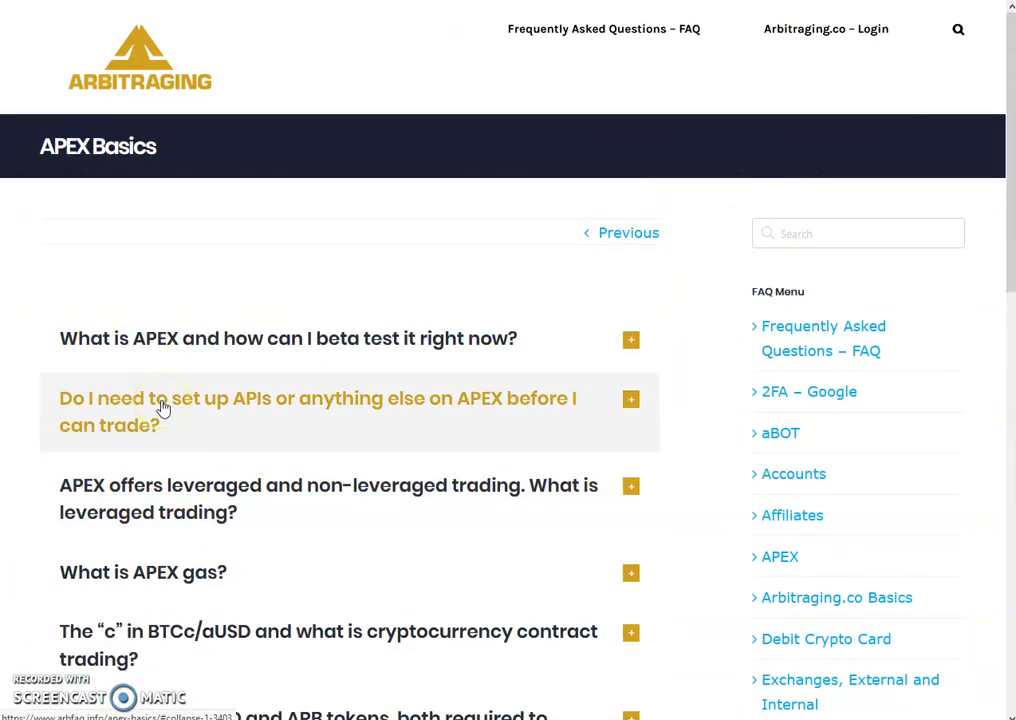
pyautogui.scroll(-4, 215, 426)
pyautogui.scroll(3, 261, 469)
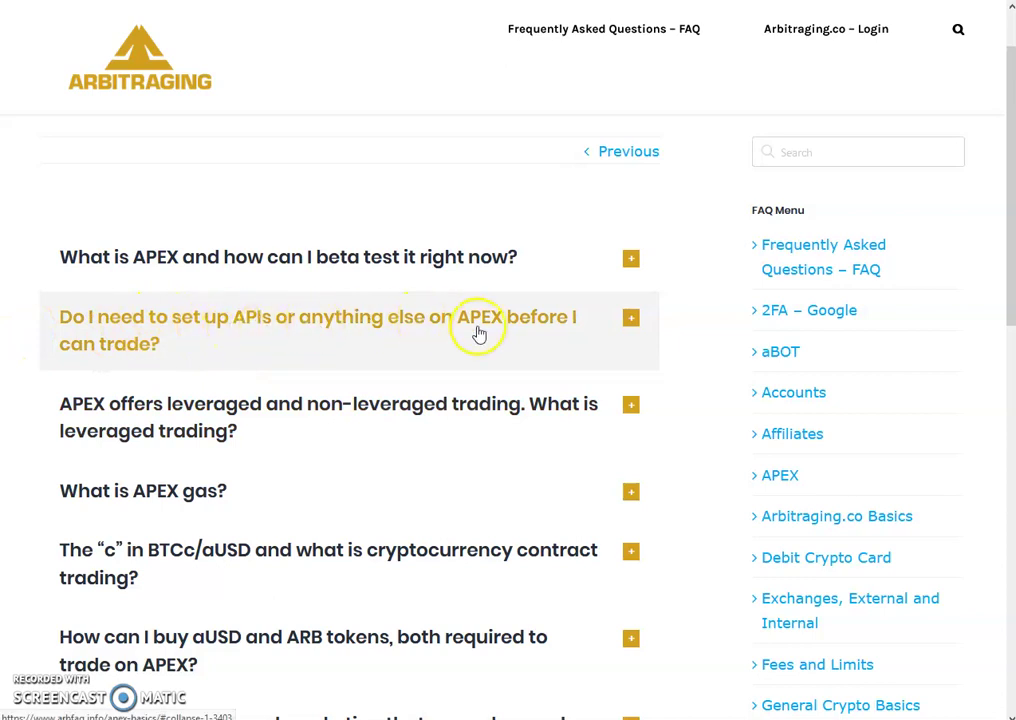
# - Expand the API-setup answer, then highlight the 100000 aUSD and 10000 vARB balances on APEX
pyautogui.click(446, 320)
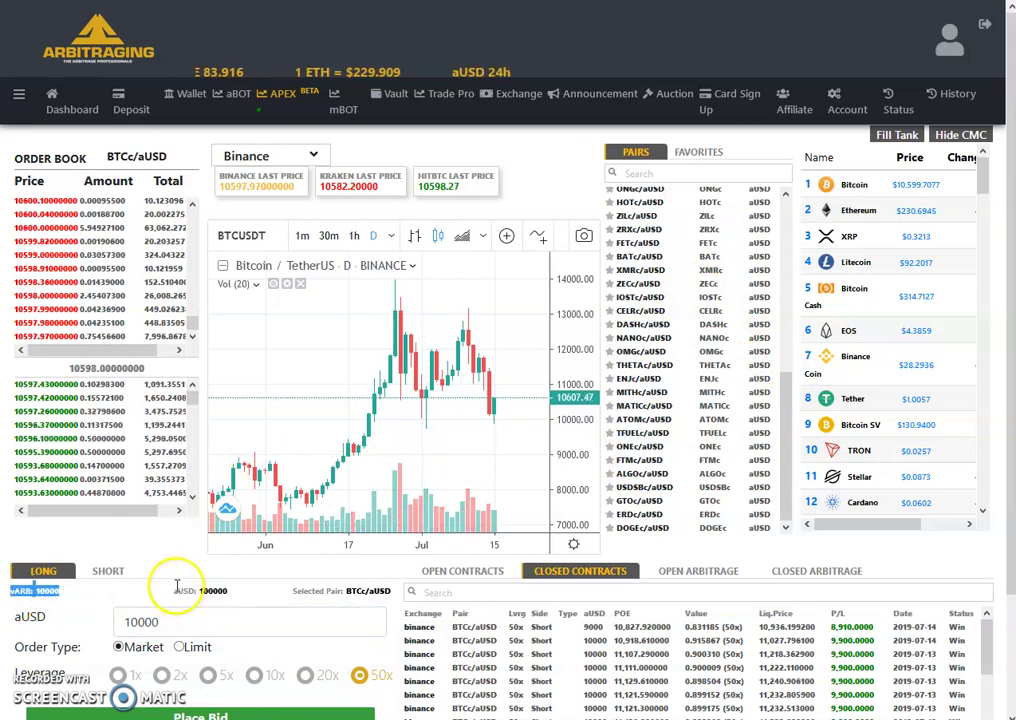
pyautogui.moveTo(175, 591); pyautogui.dragTo(240, 596)
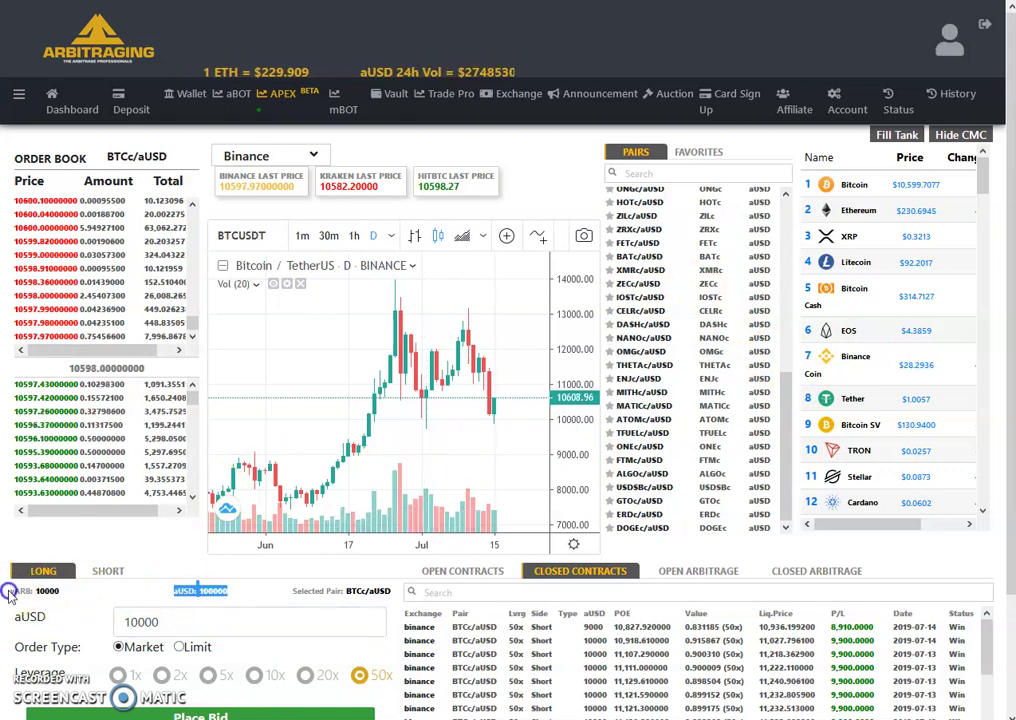
pyautogui.moveTo(62, 591); pyautogui.dragTo(10, 591)
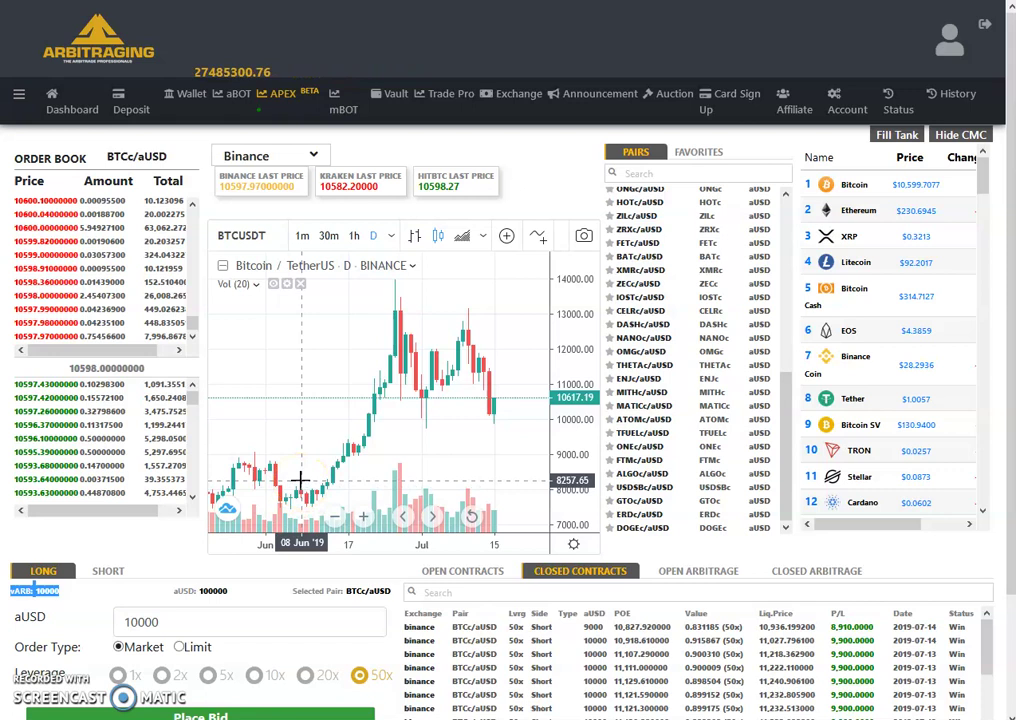
pyautogui.moveTo(177, 593); pyautogui.dragTo(244, 597)
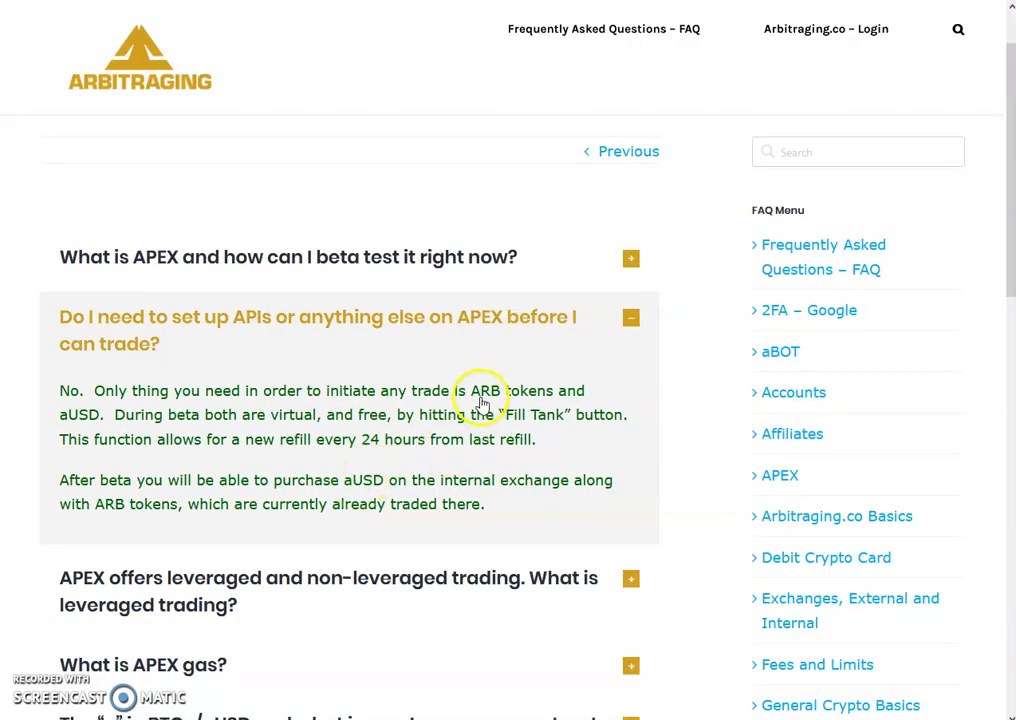
# - Expand the leveraged-trading answer and read through it
pyautogui.click(261, 593)
pyautogui.scroll(-3, 350, 357)
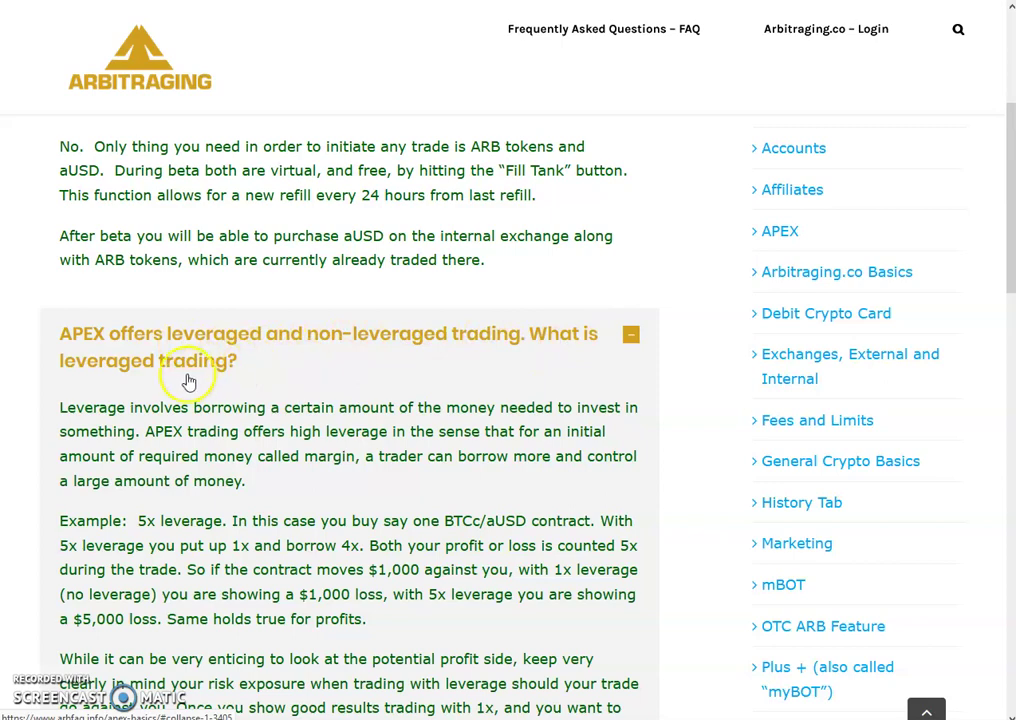
pyautogui.scroll(3, 229, 350)
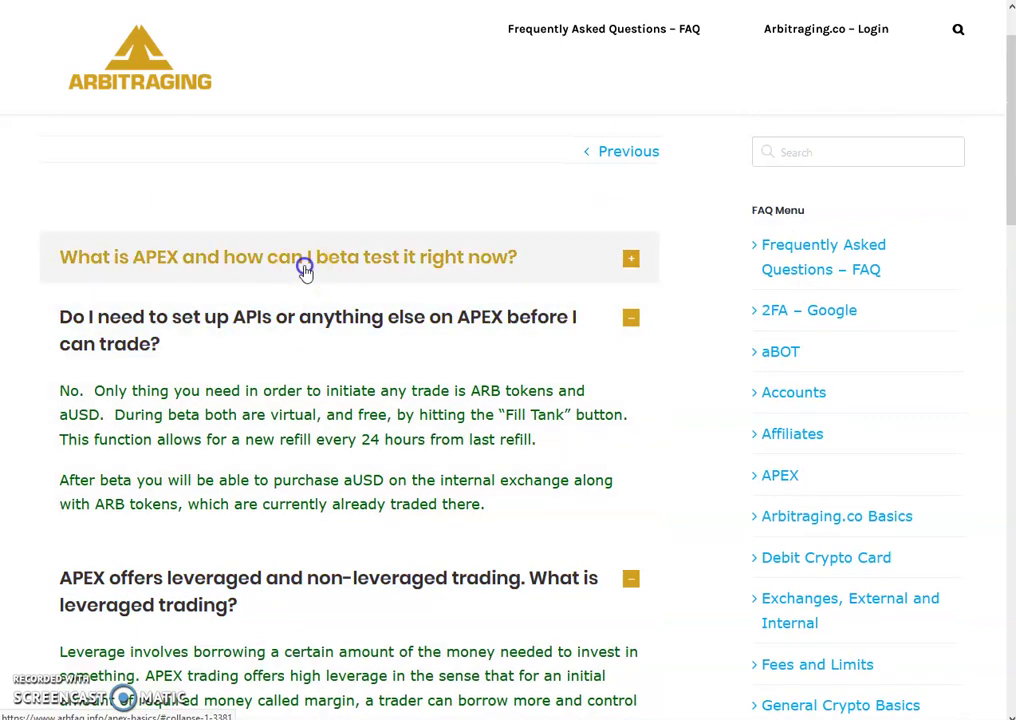
# - Collapse the 'What is APEX' and API-setup answers, leaving only leveraged trading open
pyautogui.click(305, 266)
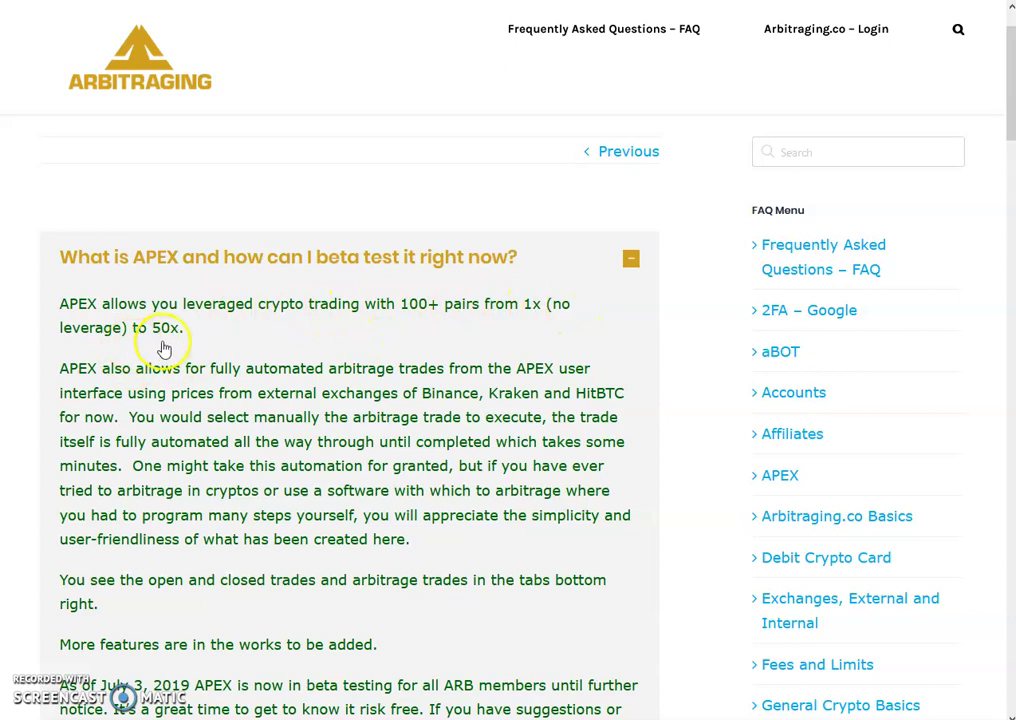
pyautogui.click(295, 261)
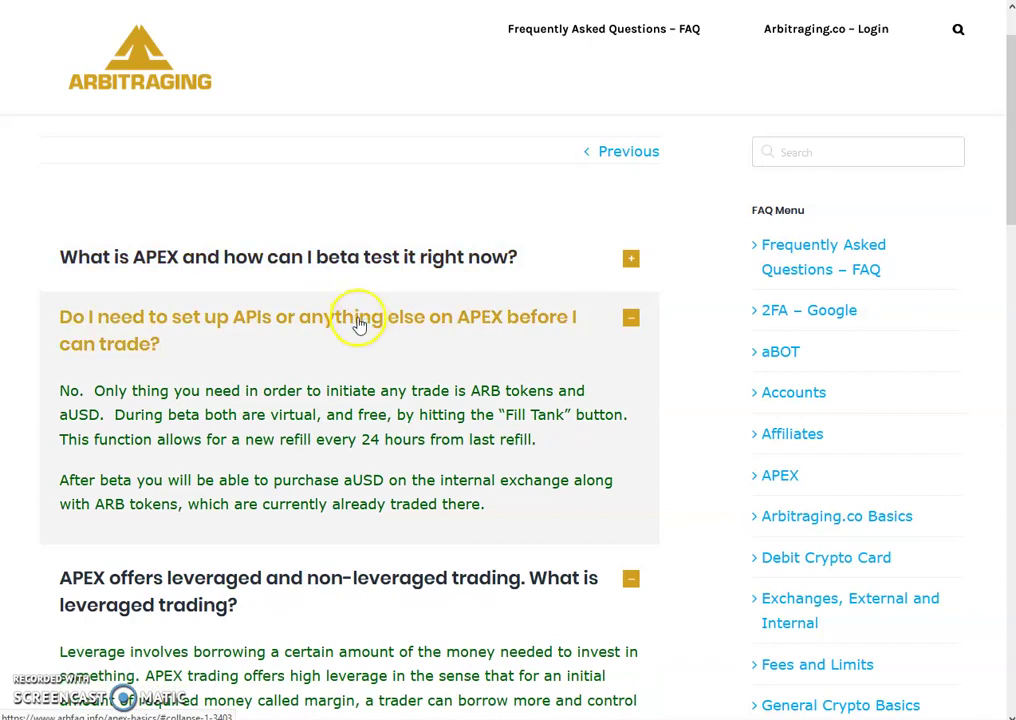
pyautogui.click(360, 323)
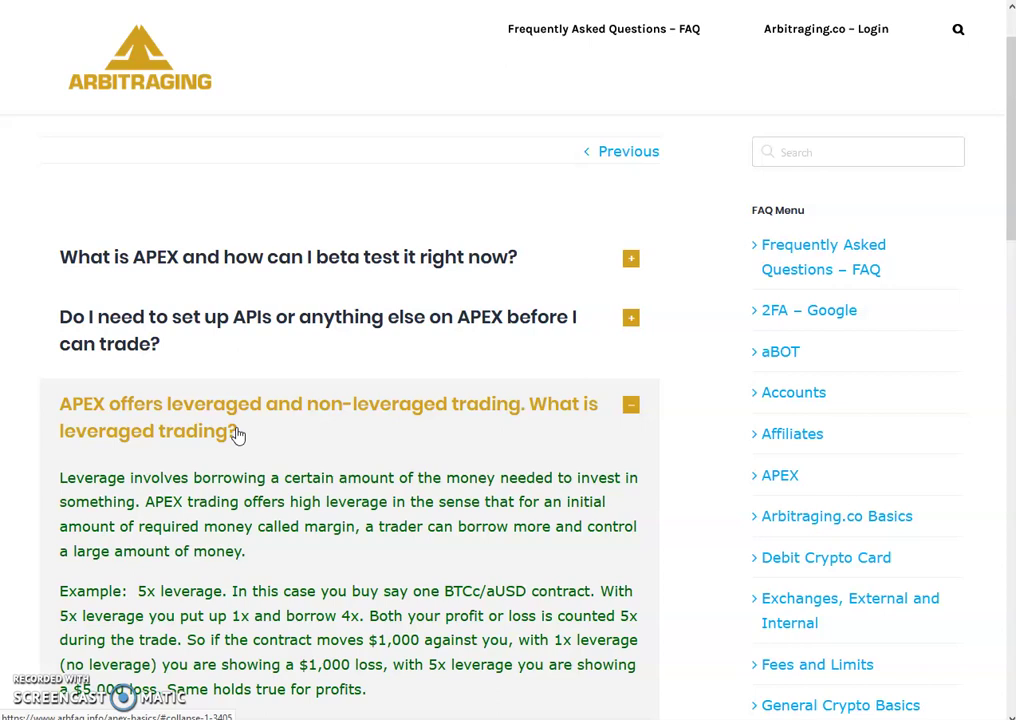
pyautogui.scroll(-3, 312, 435)
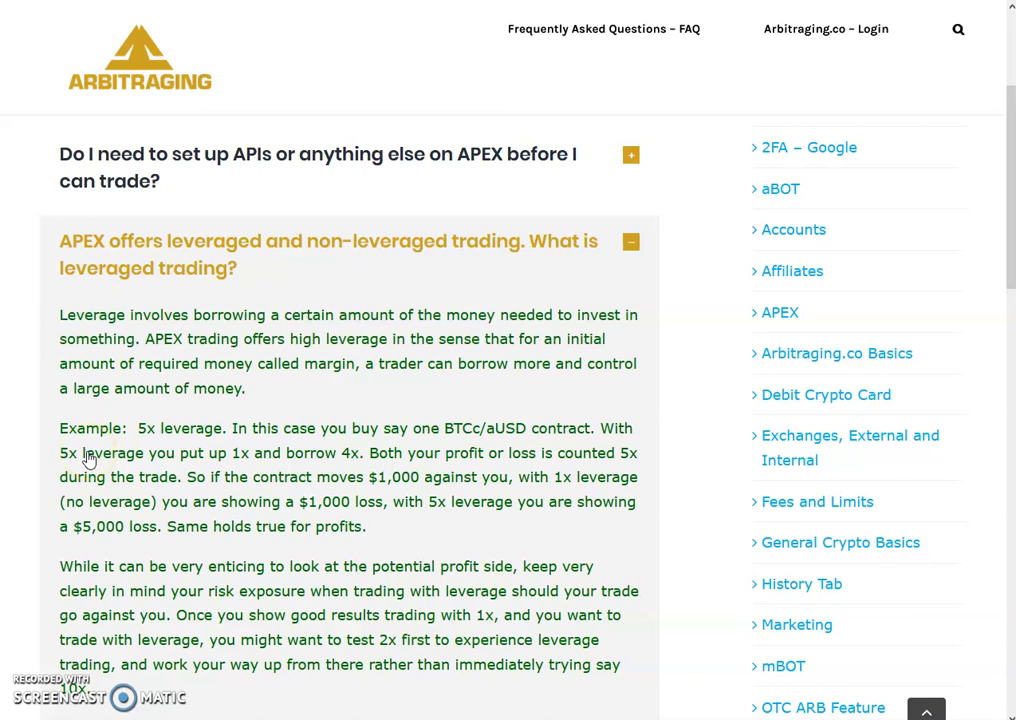
pyautogui.scroll(-3, 190, 380)
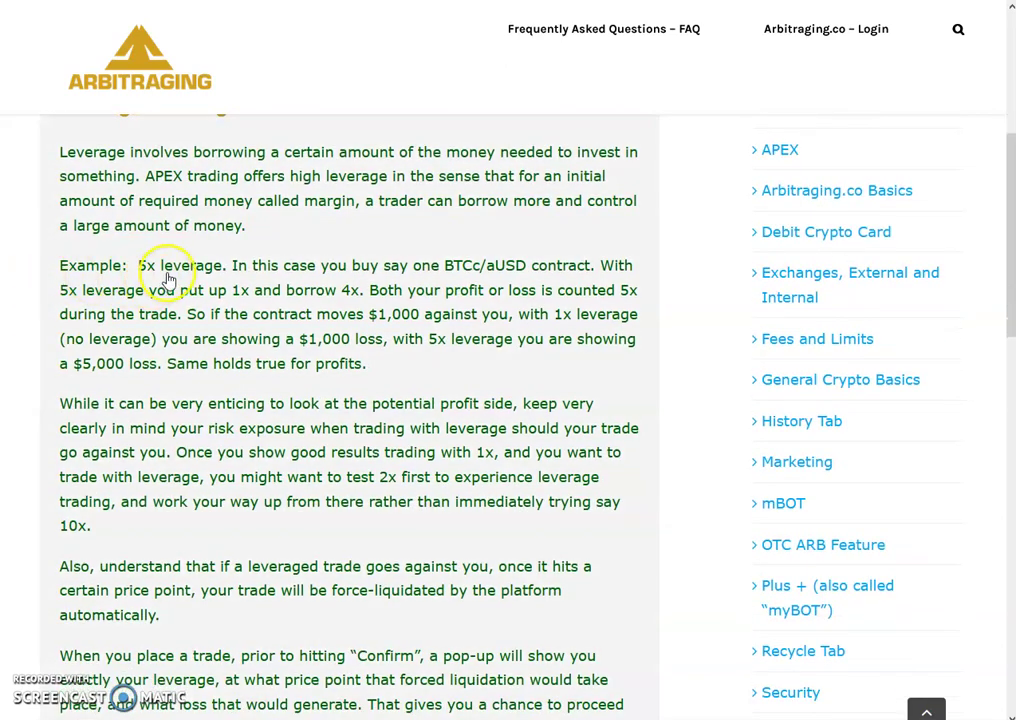